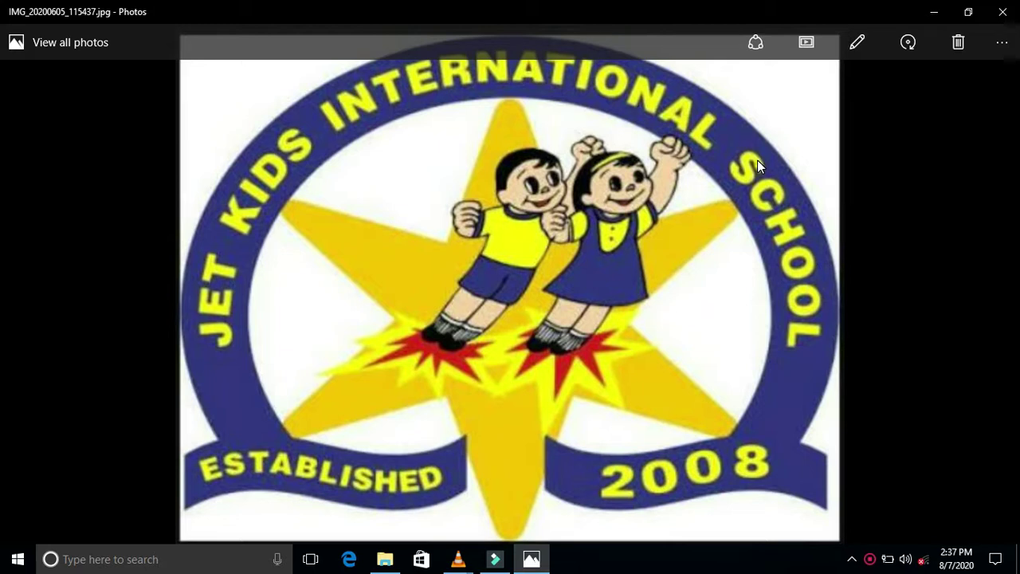
Close the school logo image, create a Word document named "class 4" on the desktop and open it
{"action": "left_click", "coordinate": [1005, 10]}
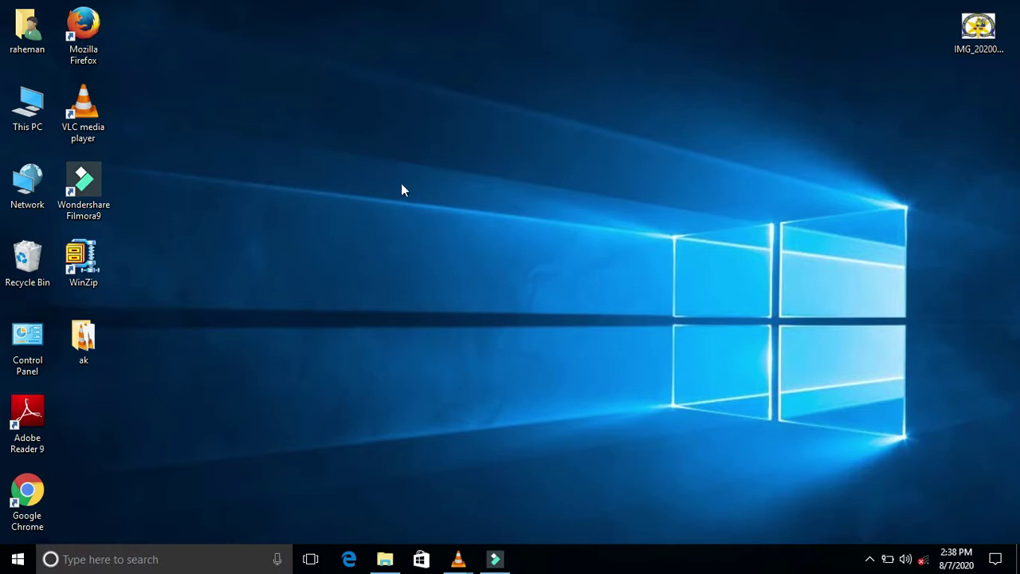
{"action": "right_click", "coordinate": [356, 93]}
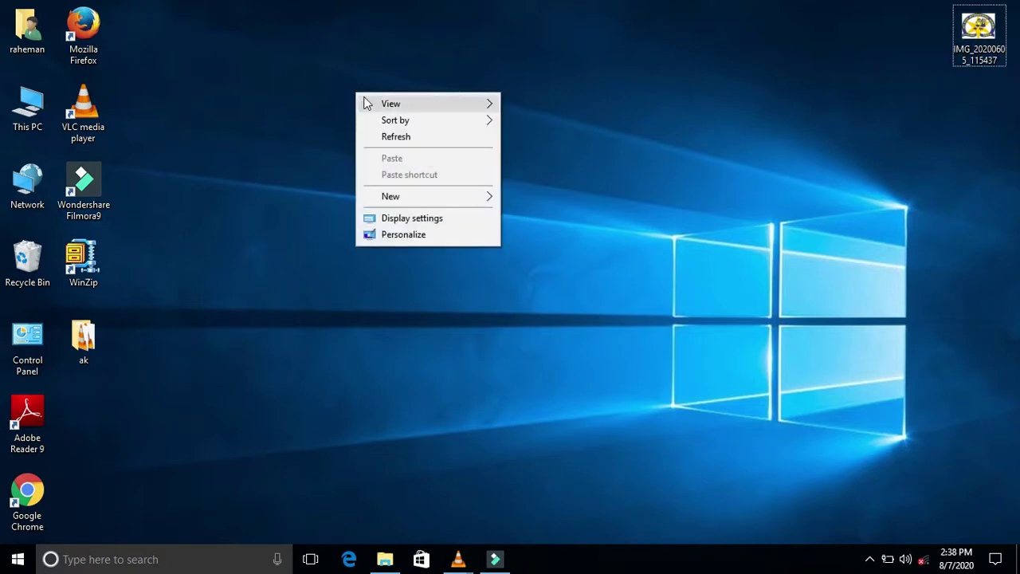
{"action": "left_click", "coordinate": [434, 204]}
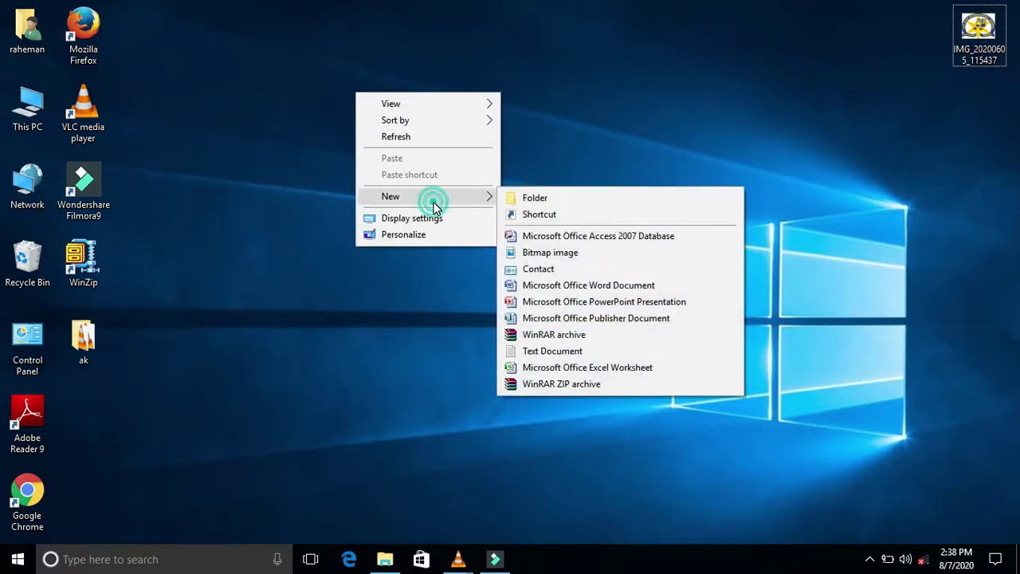
{"action": "left_click", "coordinate": [532, 286]}
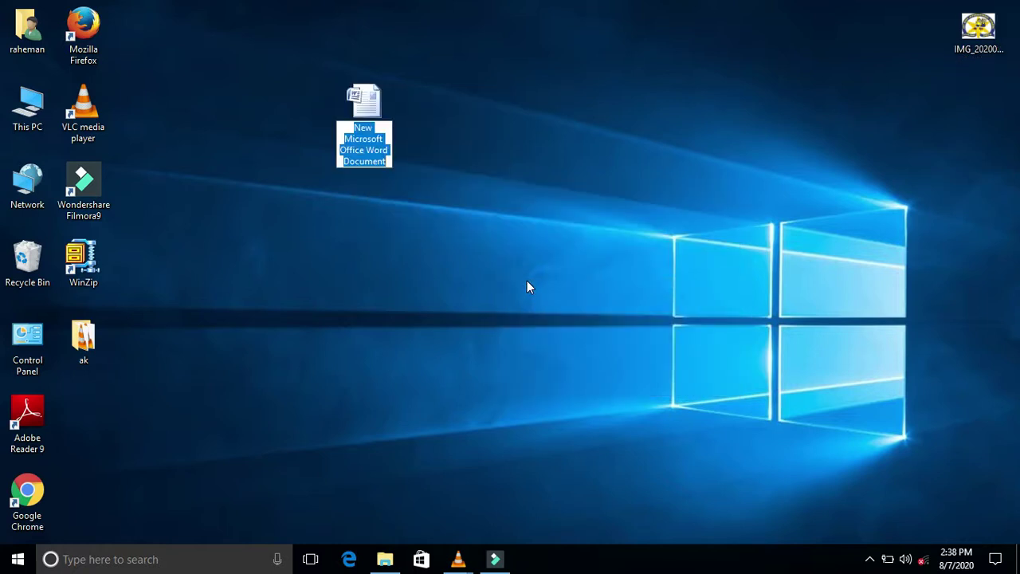
{"action": "type", "text": "class"}
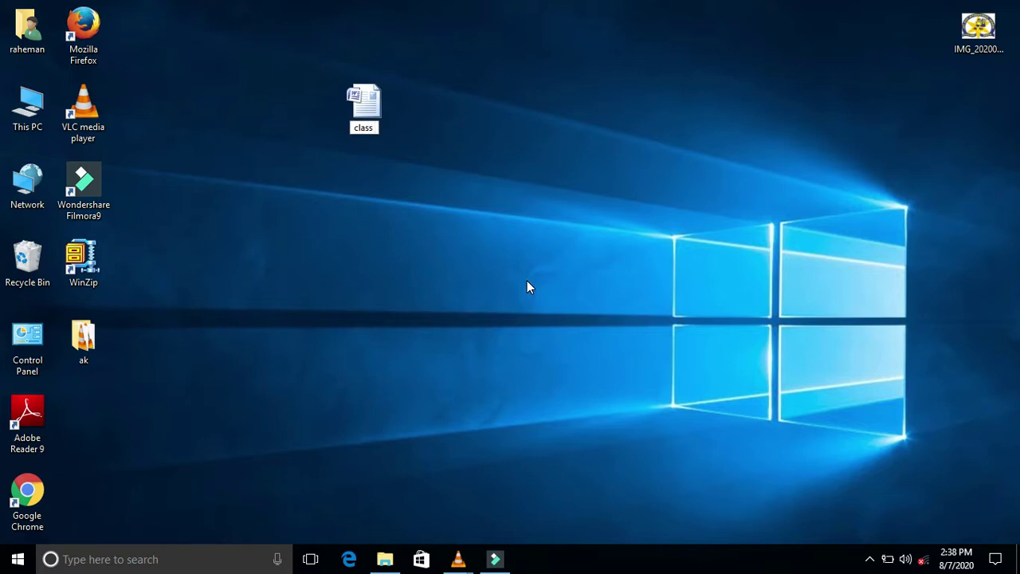
{"action": "type", "text": " 4"}
{"action": "key", "text": "Return"}
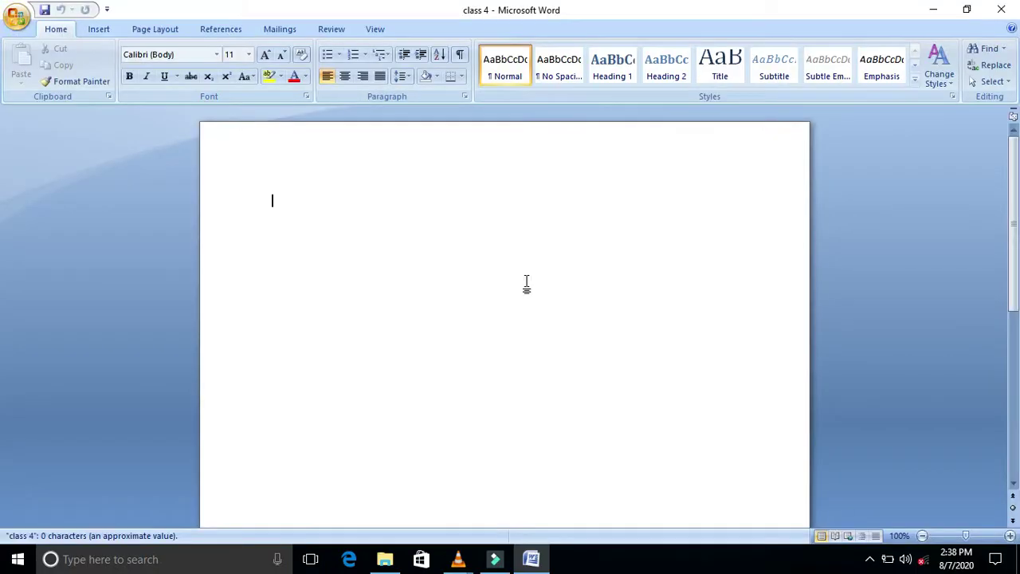
Write "Hello everyone" in the class 4 document, save it and close it
{"action": "type", "text": "hello "}
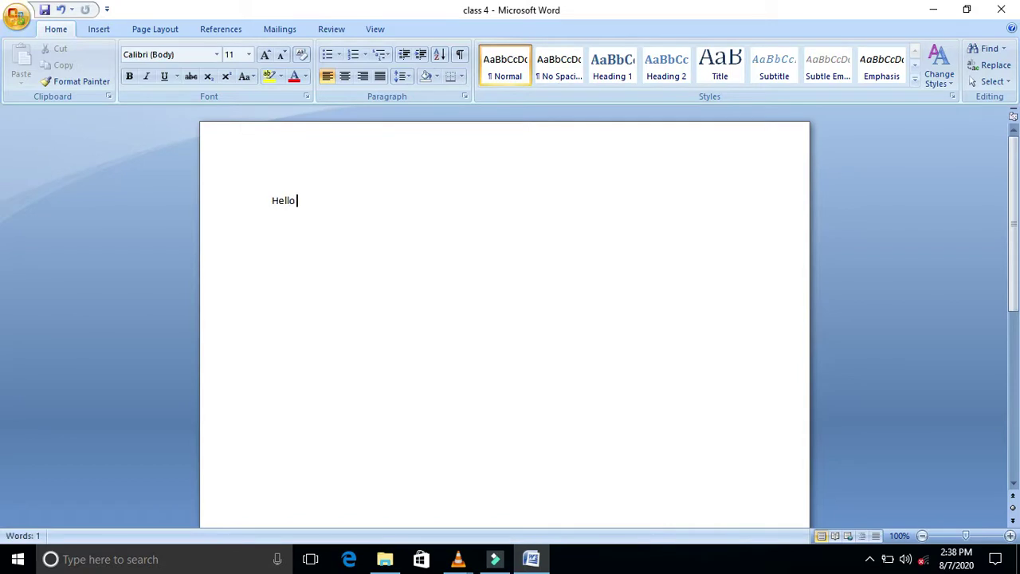
{"action": "type", "text": ","}
{"action": "key", "text": "BackSpace"}
{"action": "key", "text": "BackSpace"}
{"action": "type", "text": "everyone"}
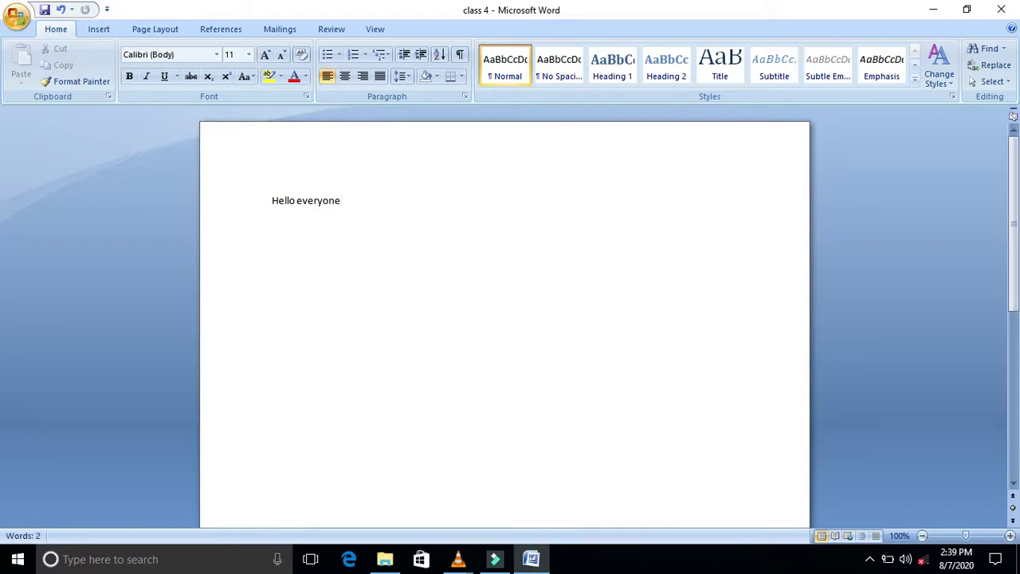
{"action": "left_click", "coordinate": [44, 10]}
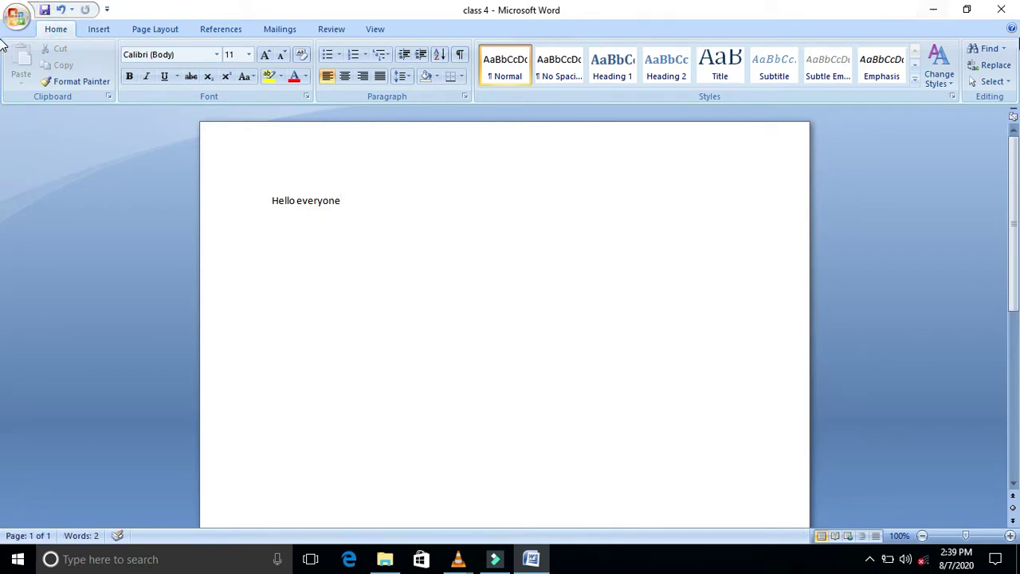
{"action": "left_click", "coordinate": [1014, 6]}
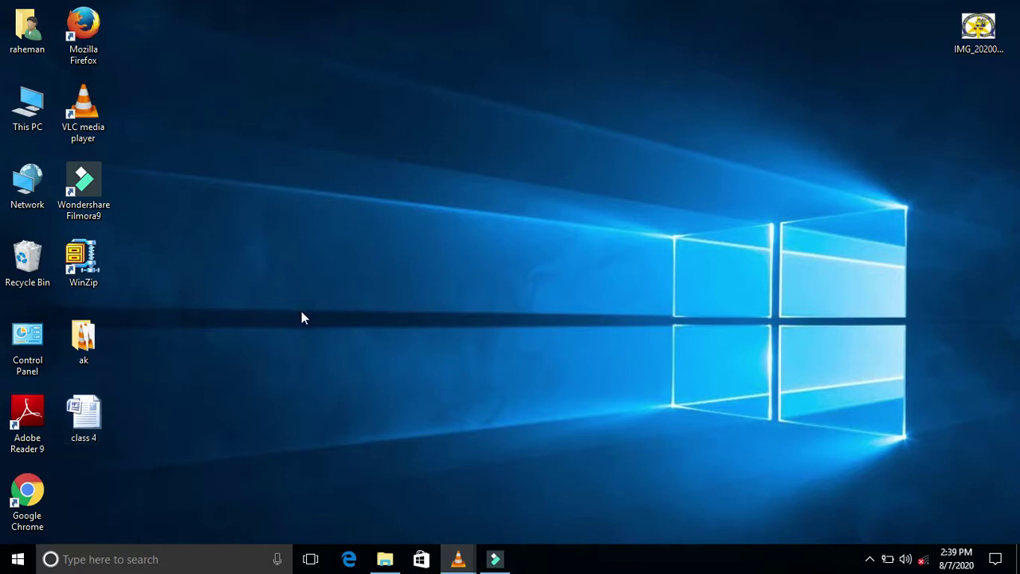
Create a folder named "jetkids" on the desktop
{"action": "right_click", "coordinate": [306, 209]}
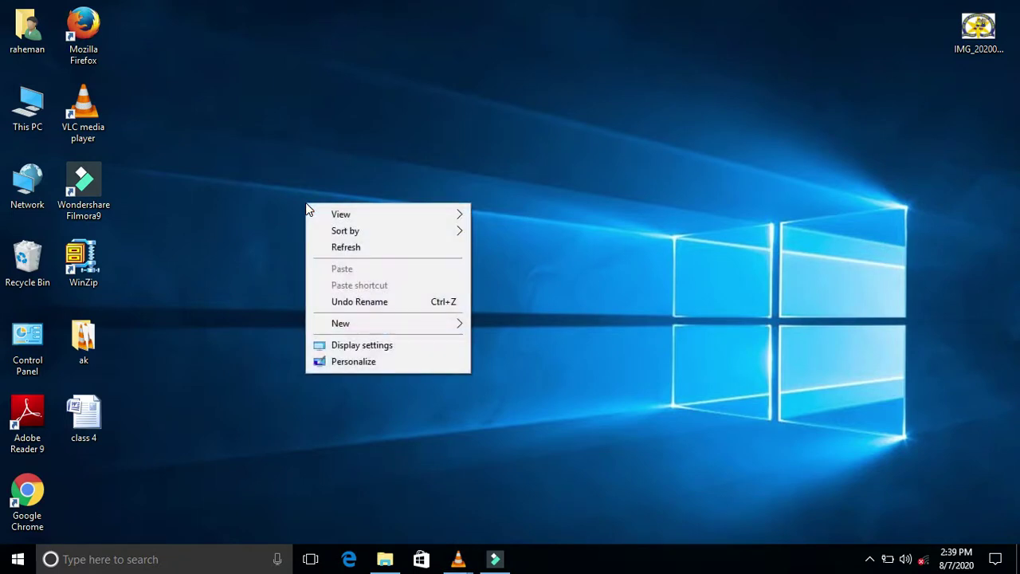
{"action": "left_click", "coordinate": [418, 329]}
{"action": "left_click", "coordinate": [431, 327]}
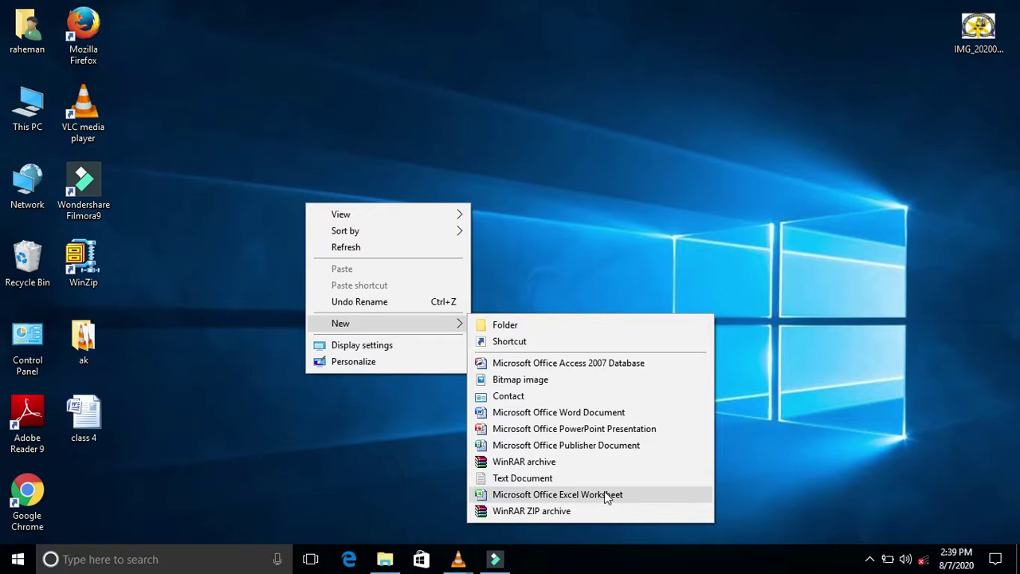
{"action": "left_click", "coordinate": [544, 327]}
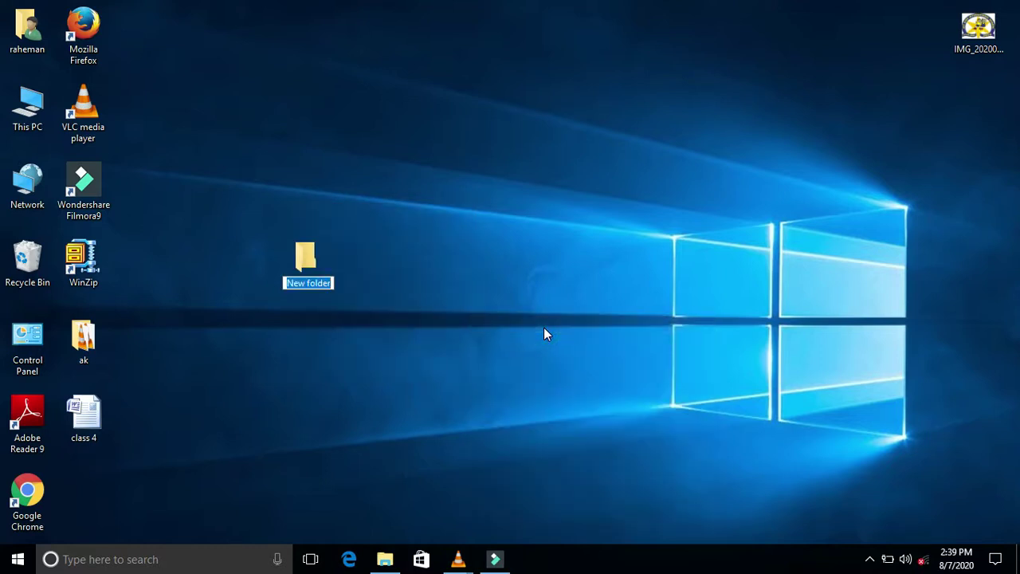
{"action": "type", "text": "jetkids"}
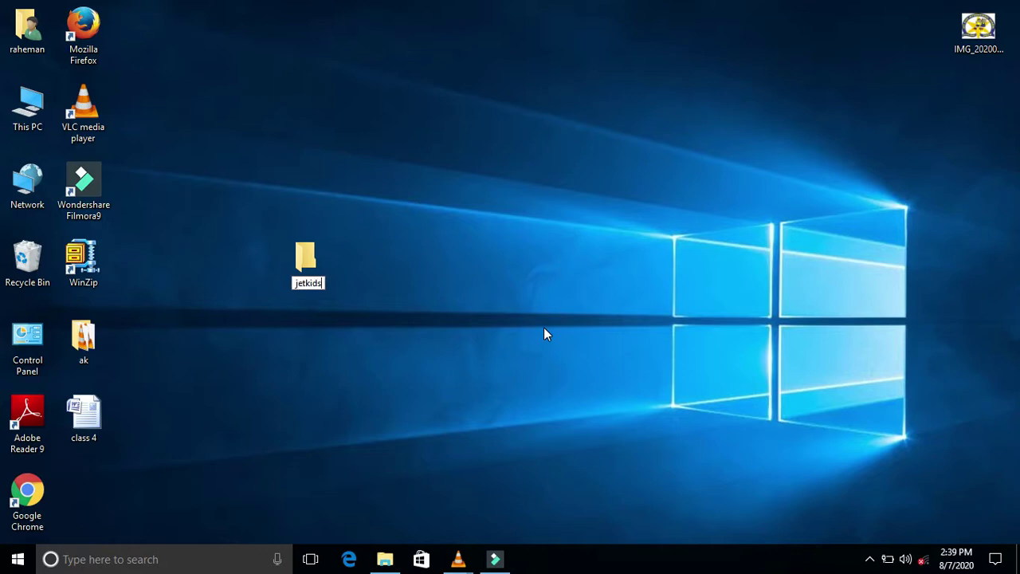
{"action": "key", "text": "Return"}
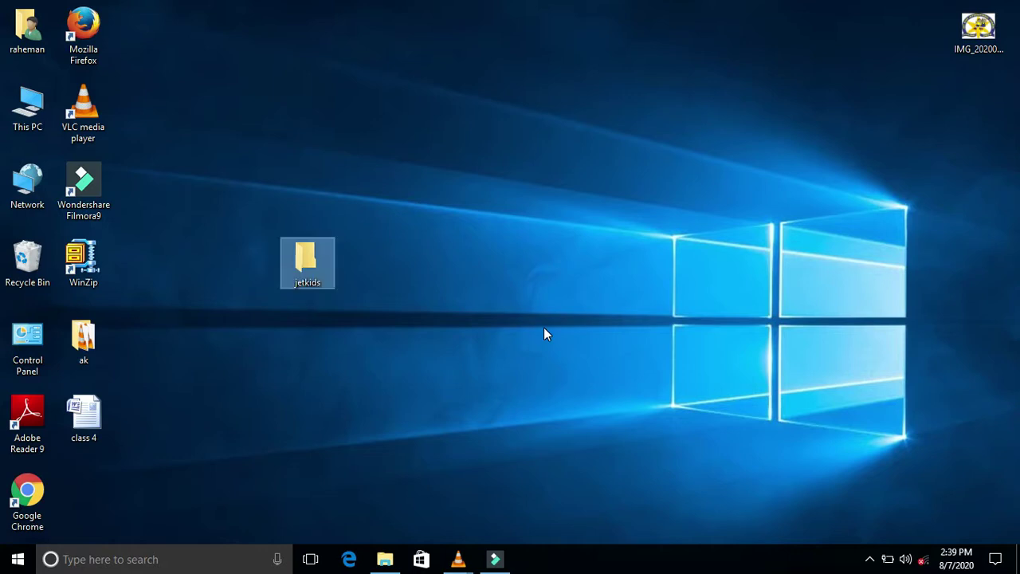
Move the class 4 document into the jetkids folder and check the folder's contents
{"action": "left_click_drag", "start_coordinate": [82, 421], "coordinate": [309, 419]}
{"action": "double_click", "coordinate": [307, 415]}
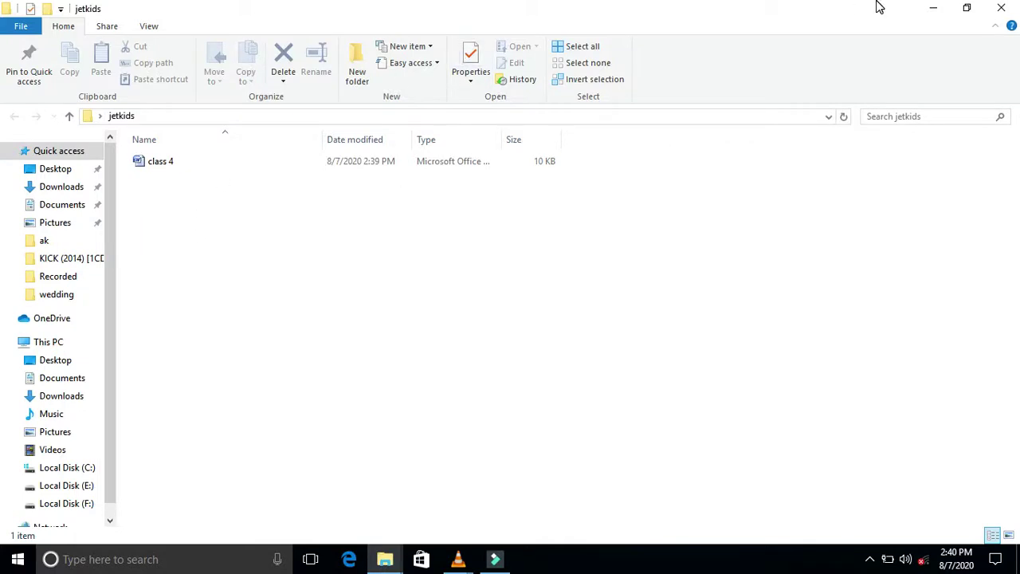
{"action": "left_click", "coordinate": [1012, 8]}
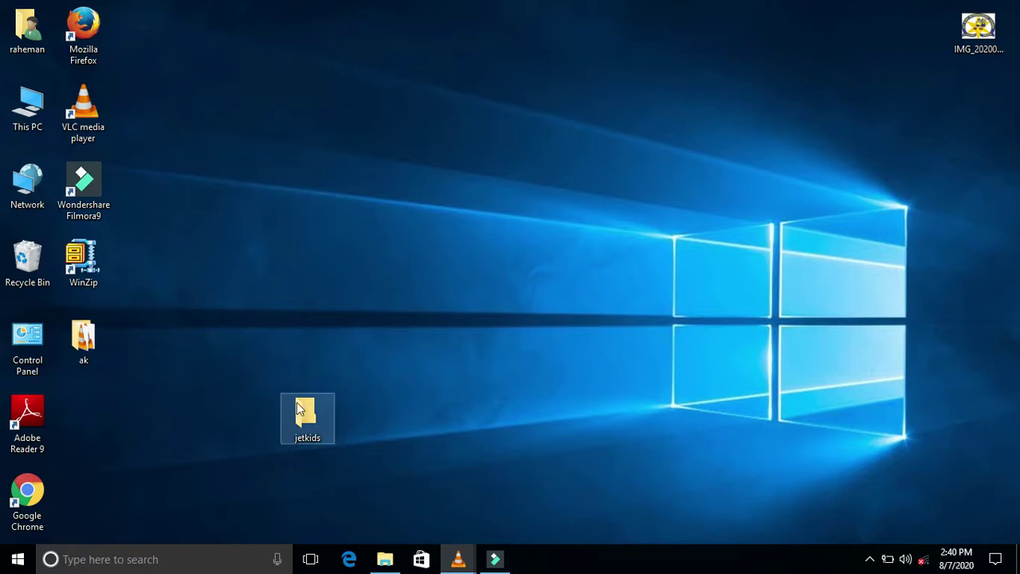
Create a subfolder named "class v" inside the jetkids folder and close the folder window
{"action": "double_click", "coordinate": [306, 428]}
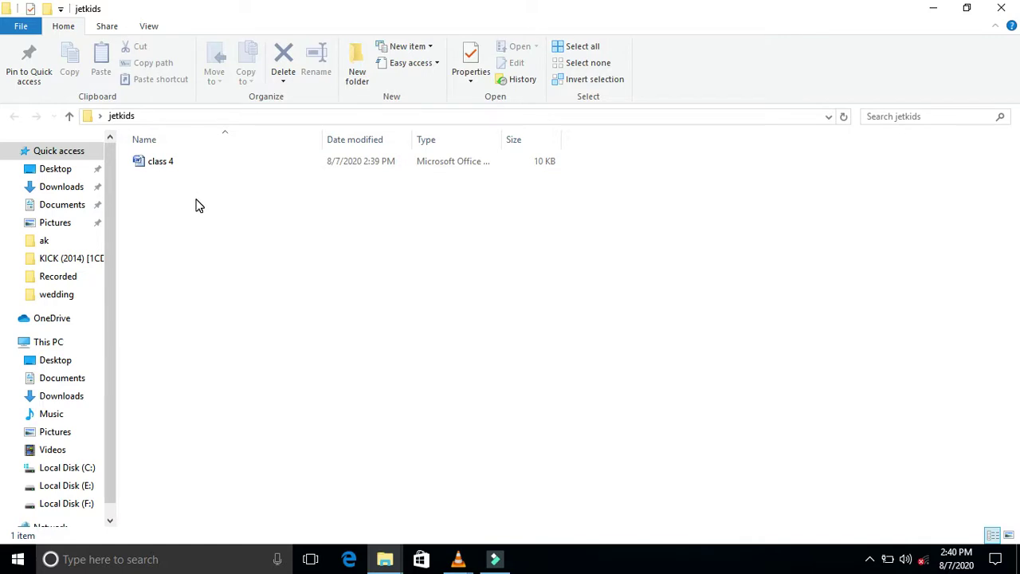
{"action": "left_click", "coordinate": [358, 71]}
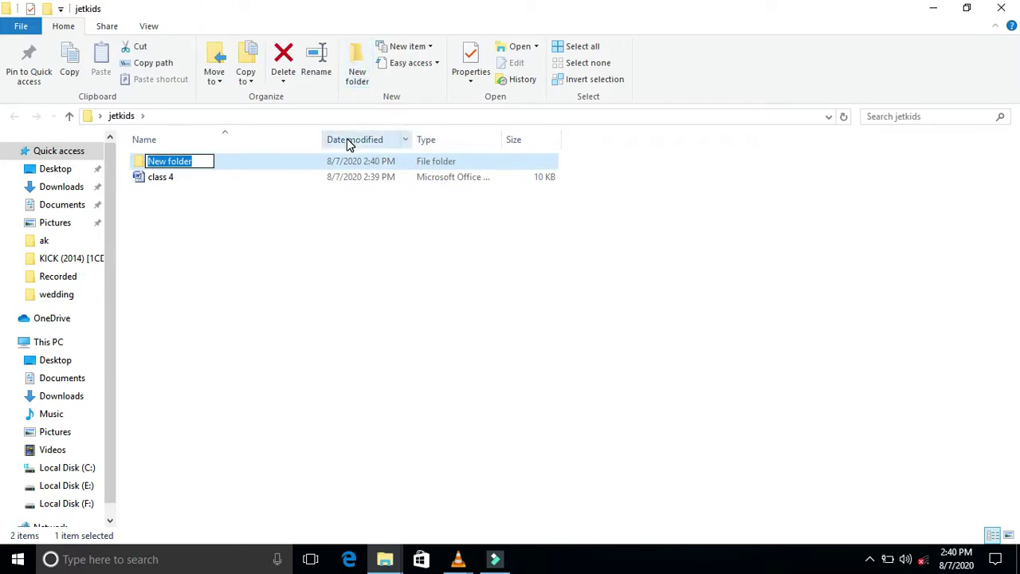
{"action": "type", "text": "cl"}
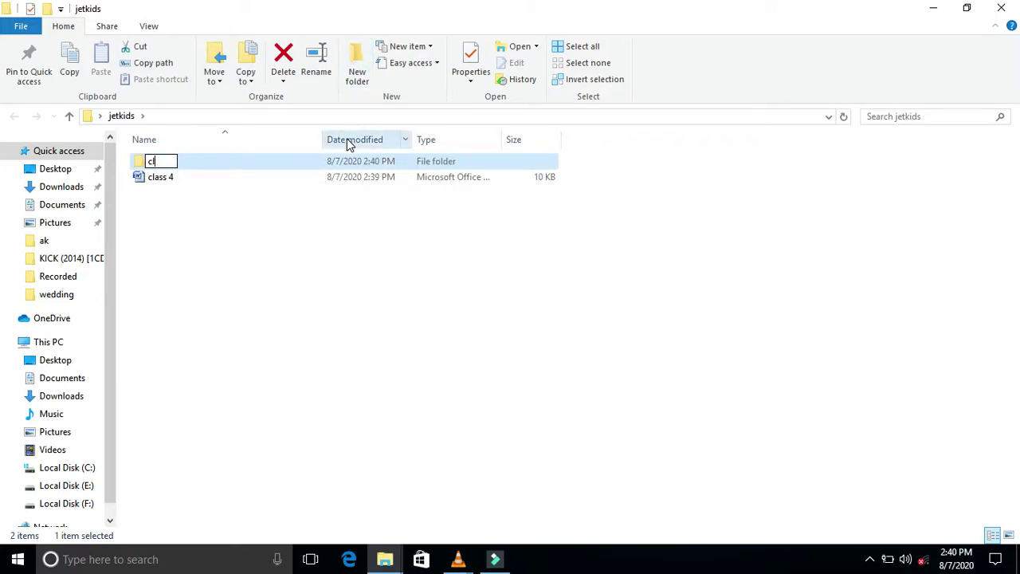
{"action": "type", "text": "ass v"}
{"action": "key", "text": "Return"}
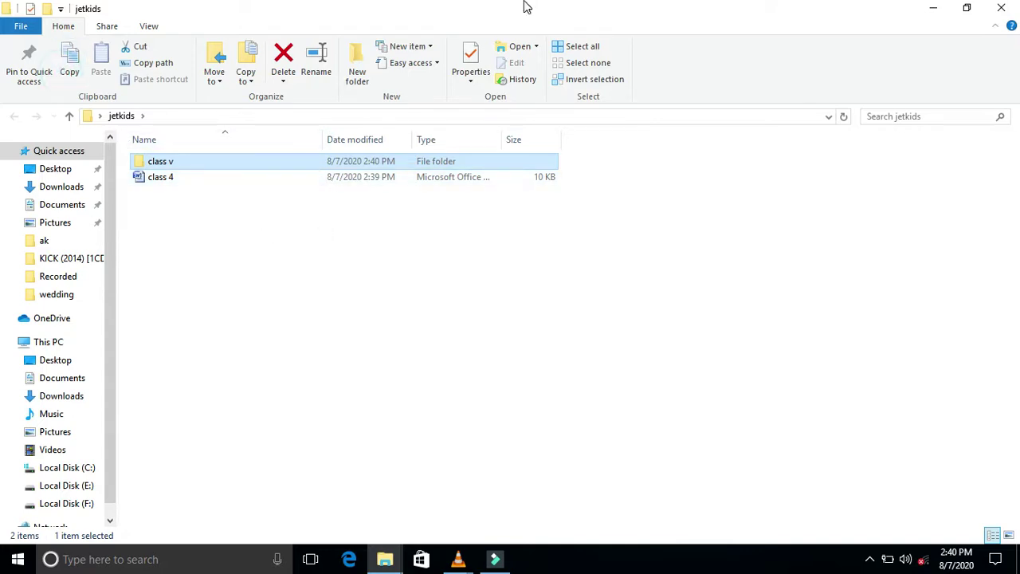
{"action": "left_click", "coordinate": [1010, 7]}
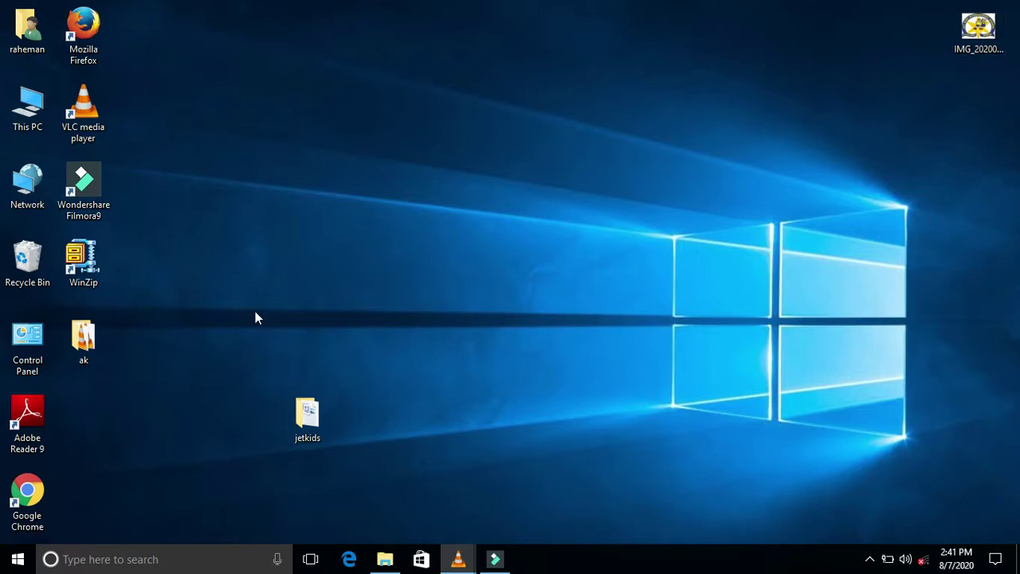
Permanently delete the jetkids folder from the desktop
{"action": "left_click_drag", "start_coordinate": [256, 312], "coordinate": [353, 488]}
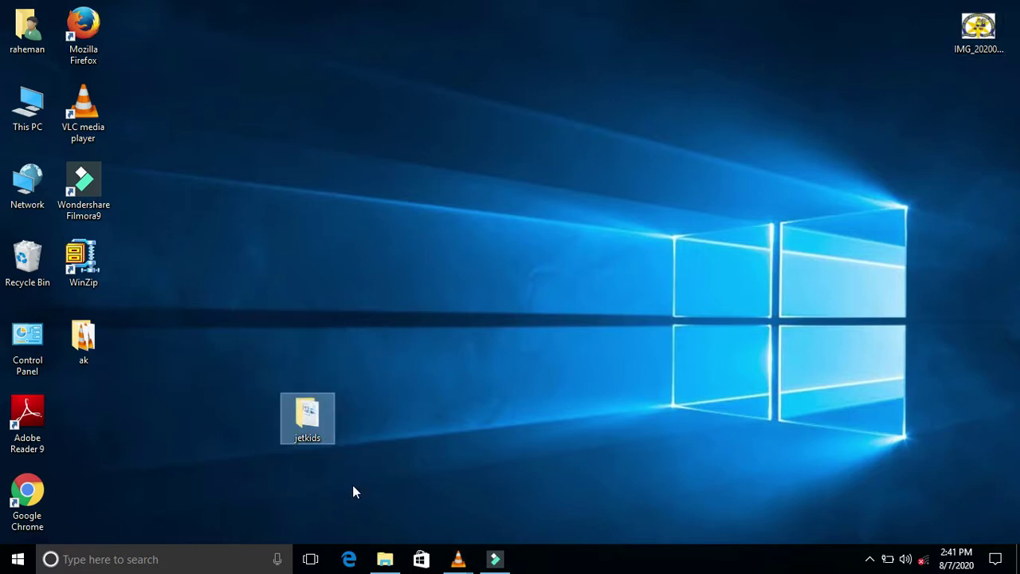
{"action": "key", "text": "shift+Delete"}
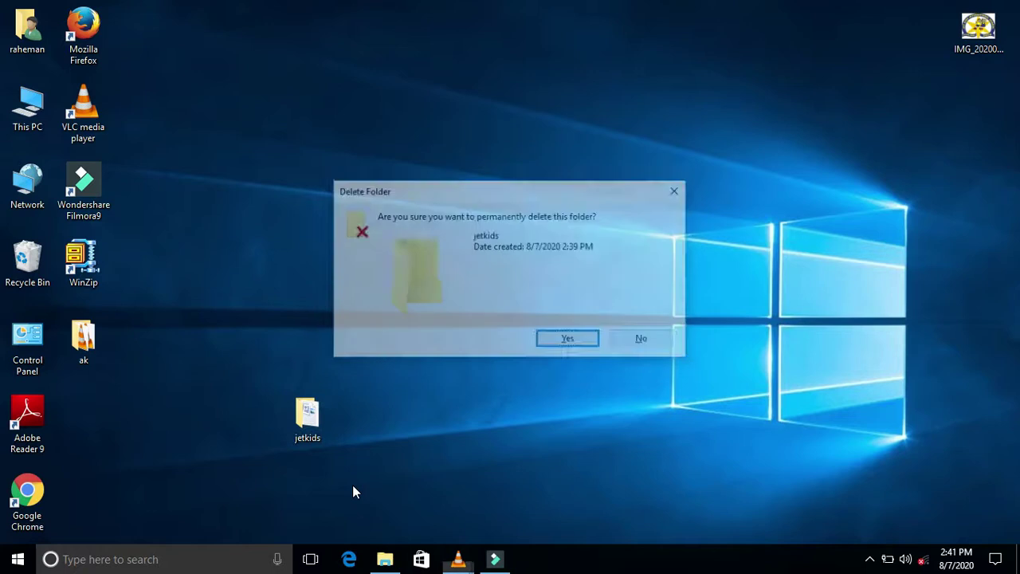
{"action": "key", "text": "Return"}
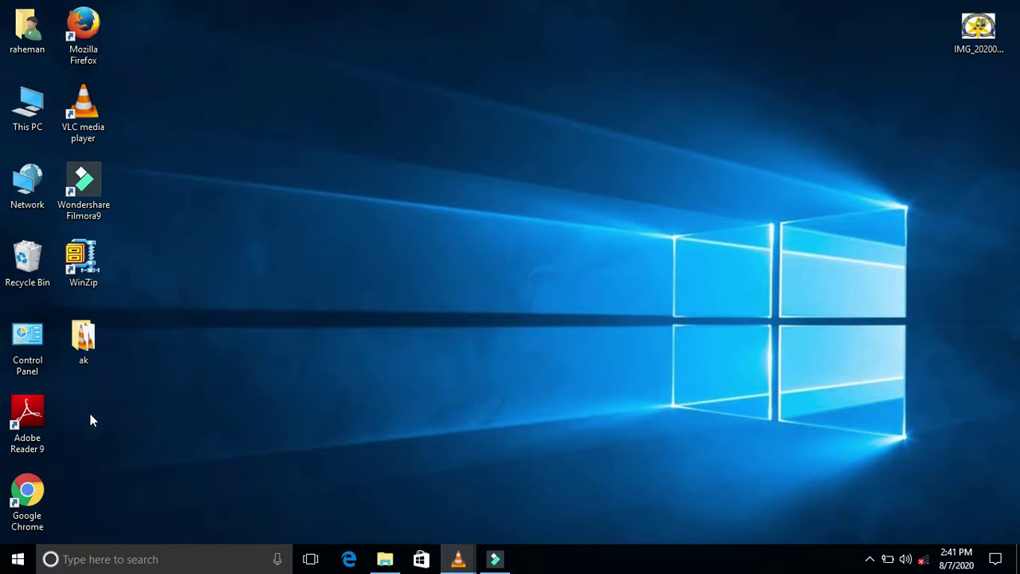
Open This PC and examine its folders, Local Disk (C:) and the available computer commands
{"action": "double_click", "coordinate": [34, 94]}
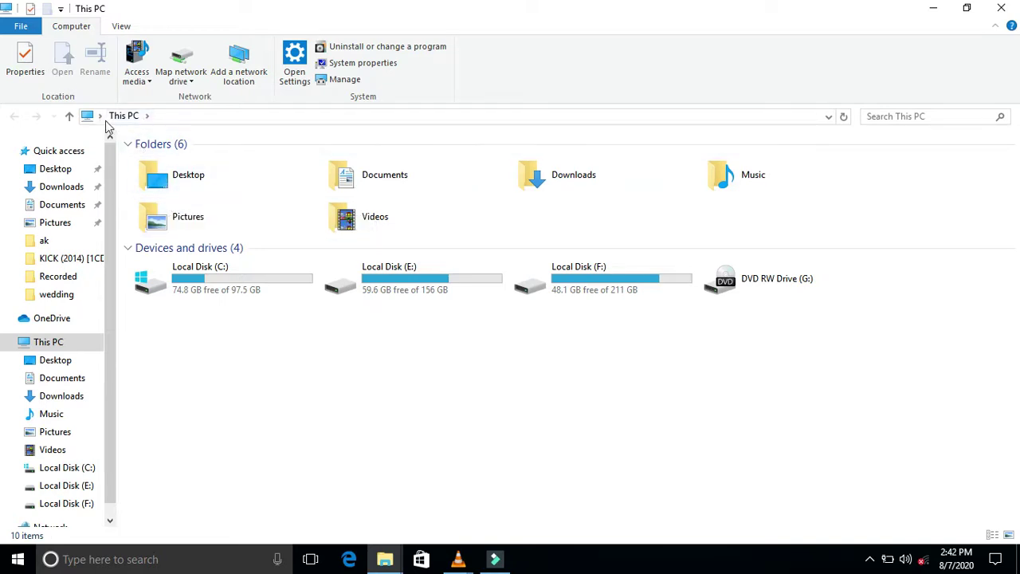
{"action": "left_click", "coordinate": [196, 269]}
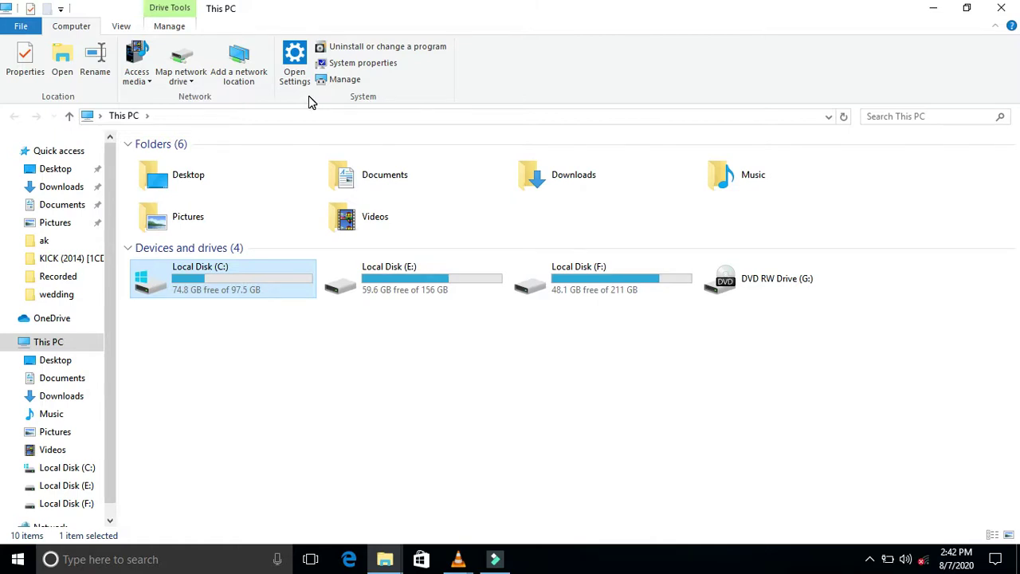
{"action": "left_click", "coordinate": [366, 195]}
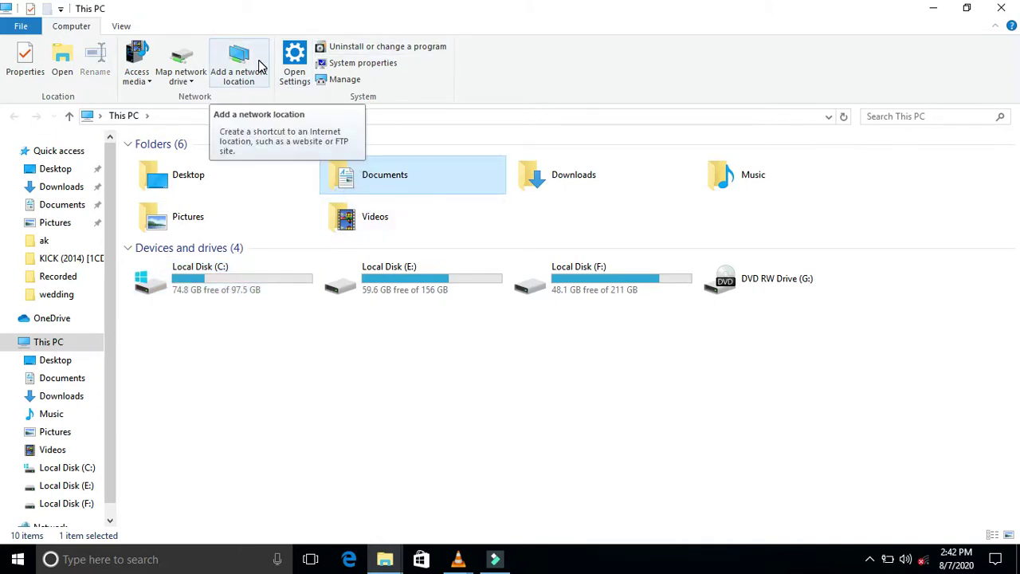
{"action": "left_click", "coordinate": [21, 28]}
{"action": "left_click", "coordinate": [20, 29]}
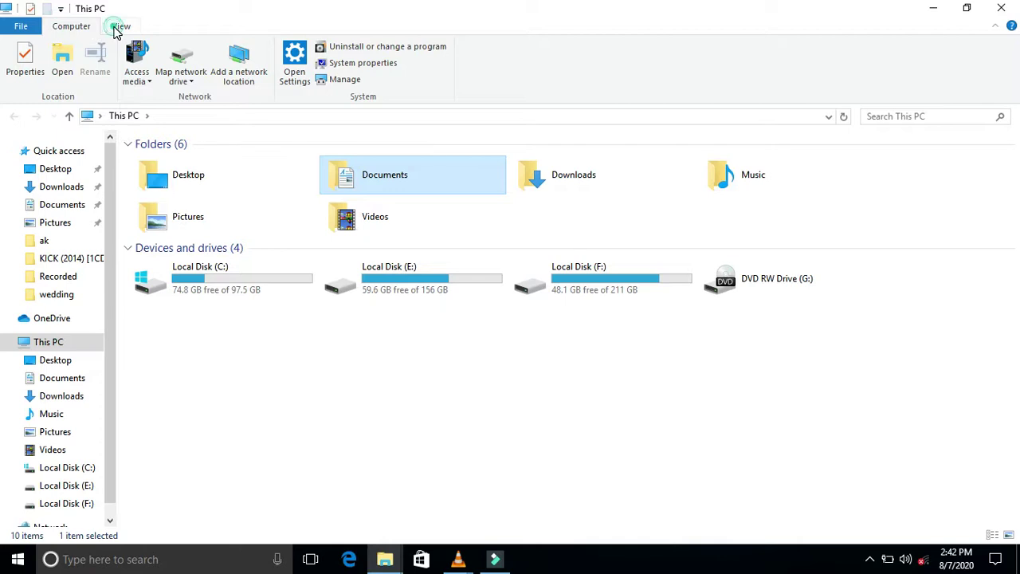
Try the Small icons layout for This PC and restore the Tiles layout
{"action": "left_click", "coordinate": [118, 26]}
{"action": "left_click", "coordinate": [250, 64]}
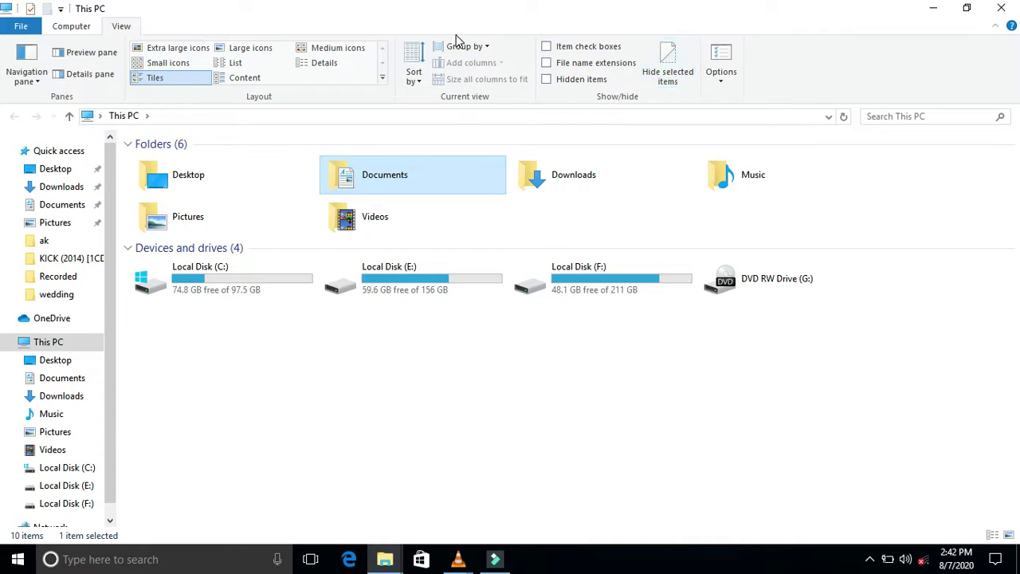
{"action": "left_click", "coordinate": [178, 67]}
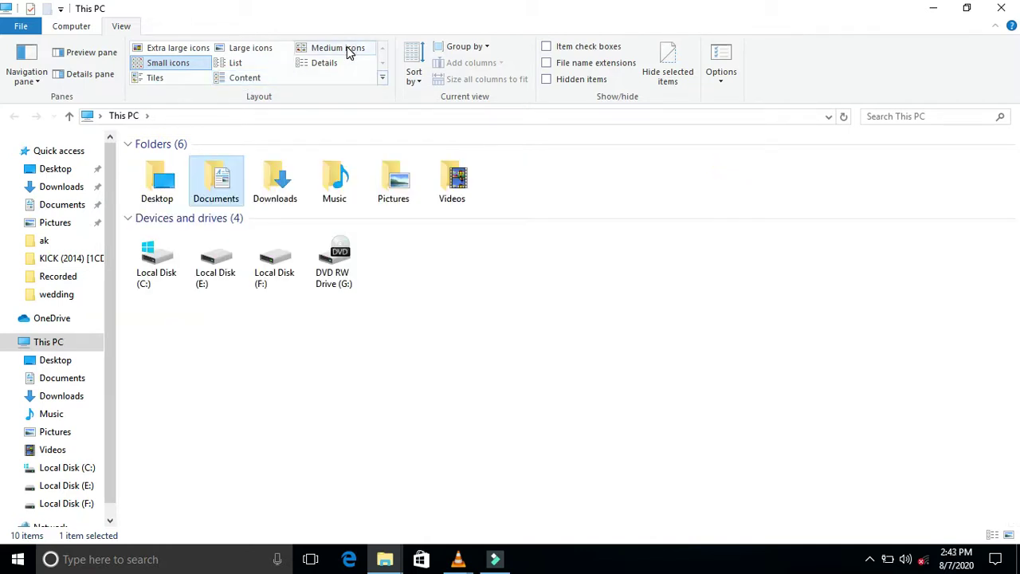
{"action": "left_click", "coordinate": [163, 86]}
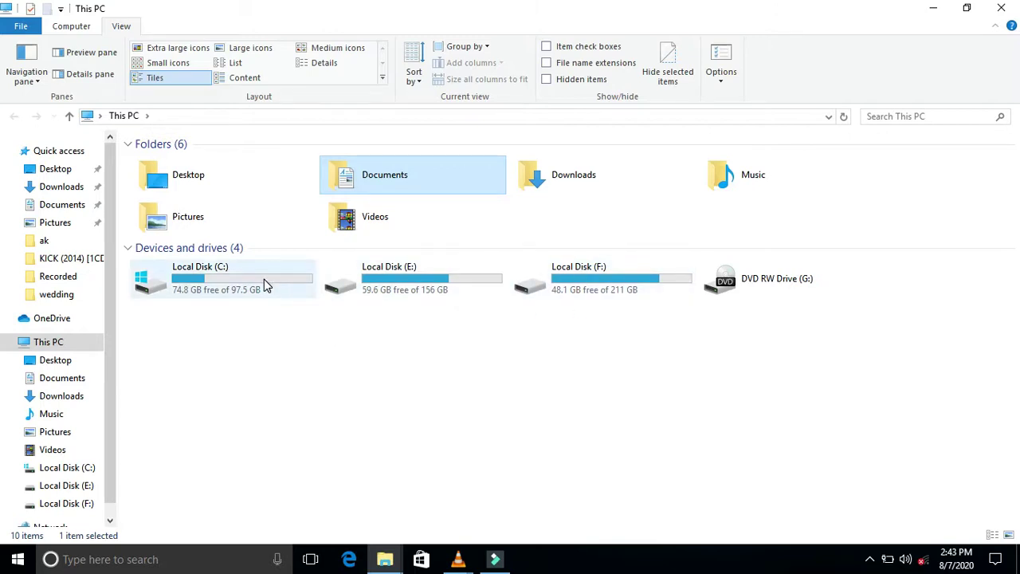
Dismiss the removable drive notification and examine the (D:) drive's free space and total size
{"action": "mouse_move", "coordinate": [264, 281]}
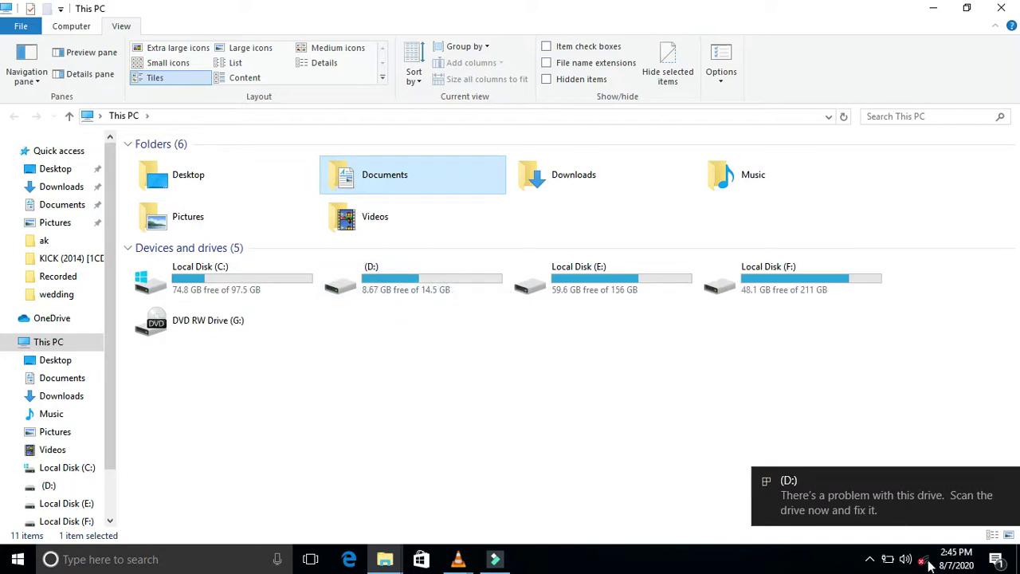
{"action": "left_click", "coordinate": [1008, 480]}
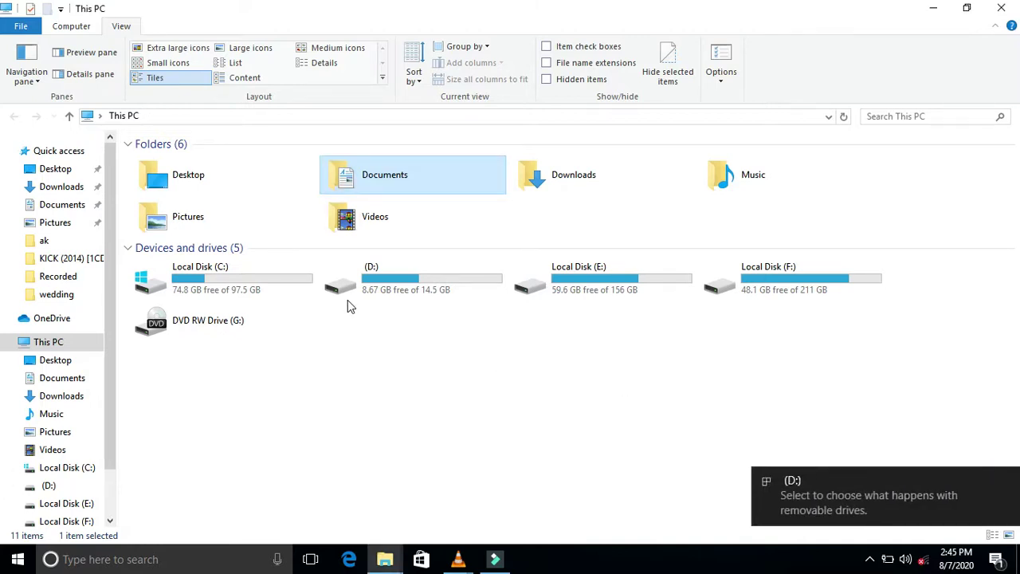
{"action": "left_click", "coordinate": [438, 345]}
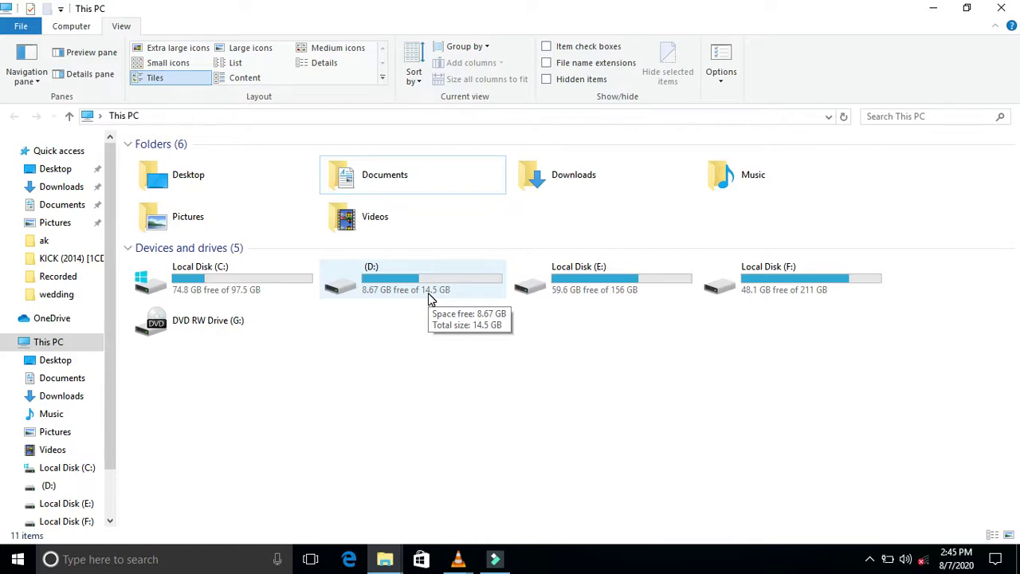
{"action": "left_click_drag", "start_coordinate": [351, 279], "coordinate": [53, 272]}
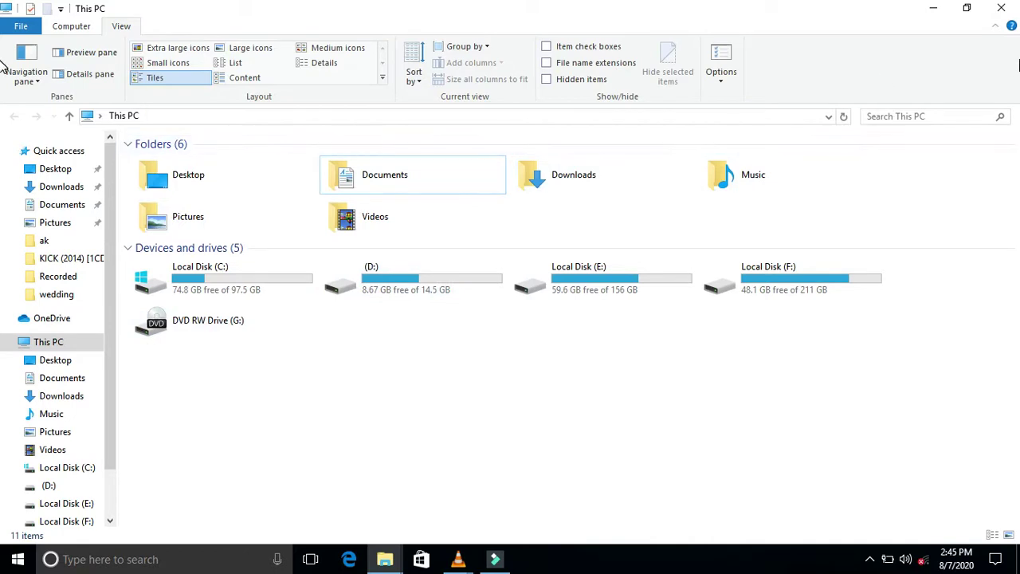
Close the This PC window and open the school logo image from the desktop
{"action": "left_click", "coordinate": [1002, 10]}
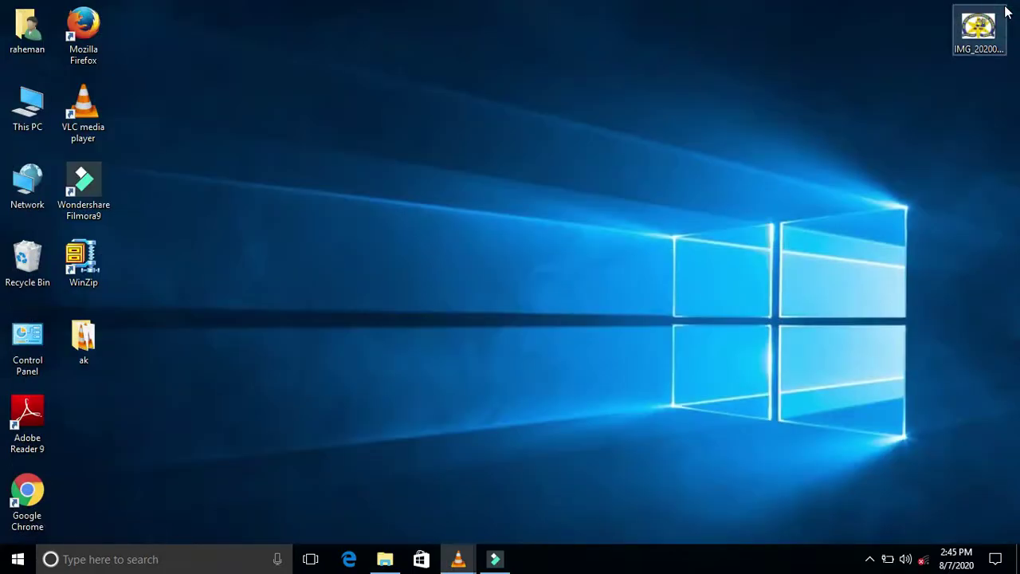
{"action": "double_click", "coordinate": [978, 36]}
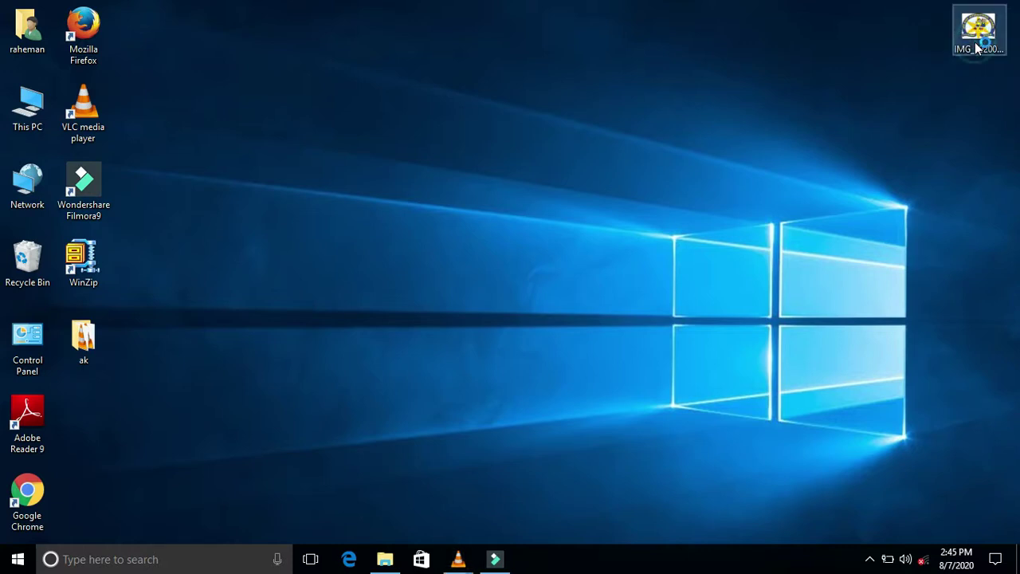